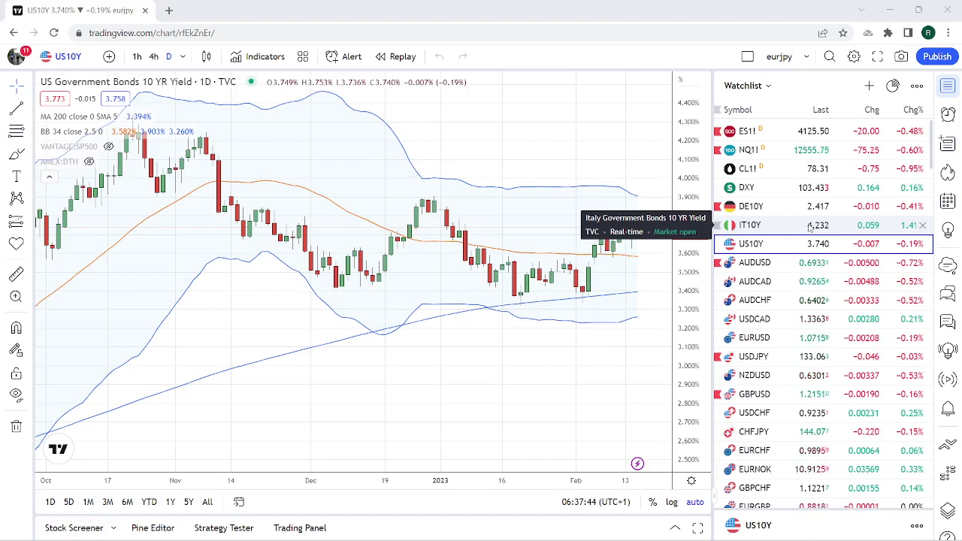
Load AUDUSD from the watchlist in place of the US 10-year bond yield chart
left_click(772, 263)
scroll(470, 257, "up", 2)
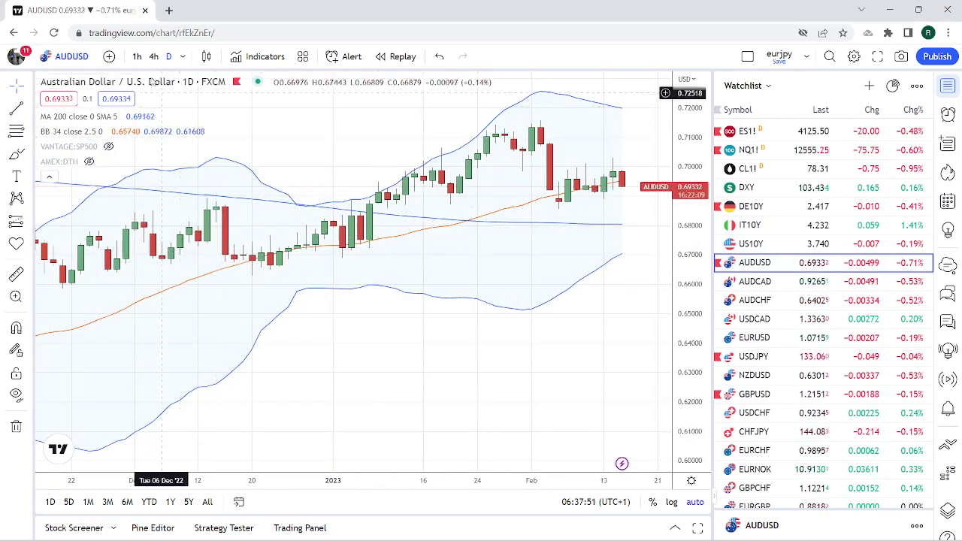
Switch the AUDUSD chart to 1-hour candles
left_click(137, 56)
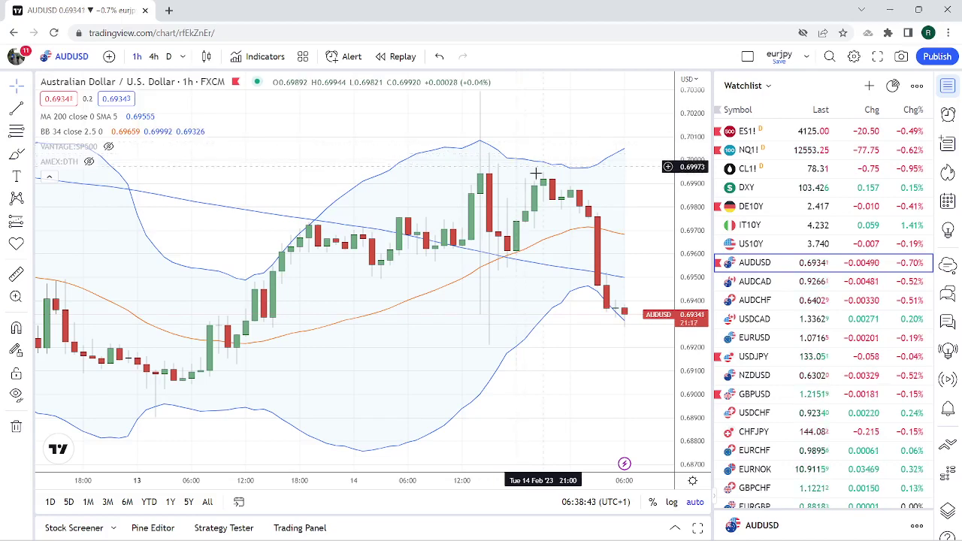
Zoom out and chart S&P 500 E-mini Futures (ES1!) from the watchlist, still hourly
scroll(529, 173, "down", 3)
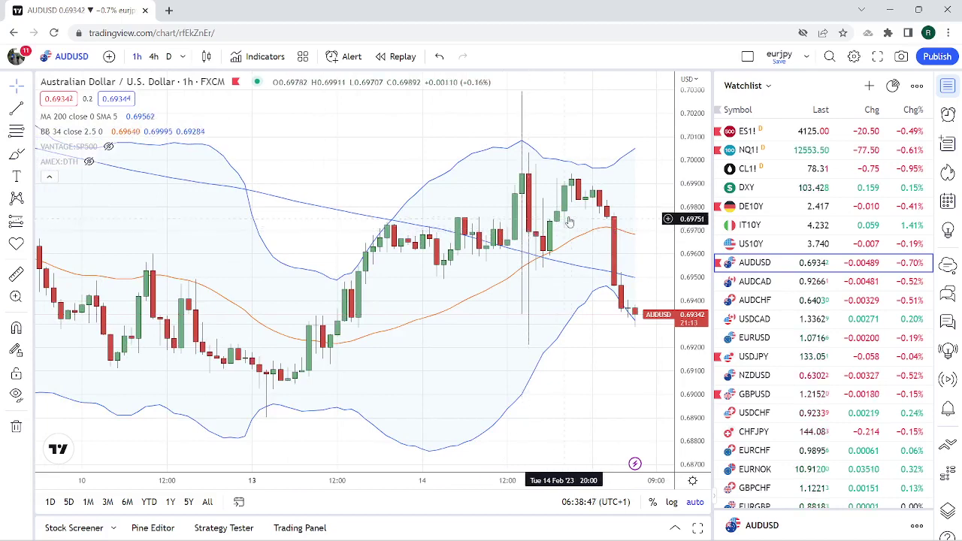
left_click(760, 133)
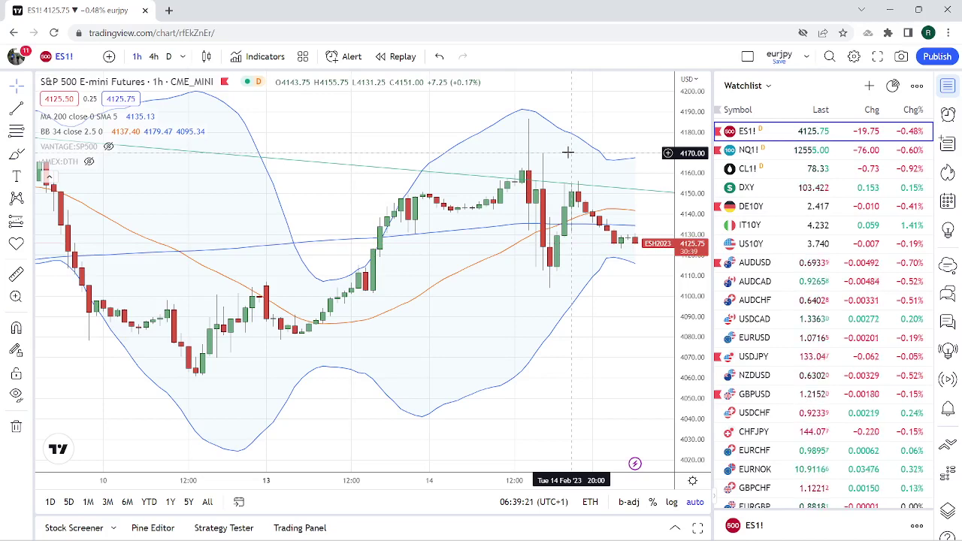
scroll(568, 152, "down", 2)
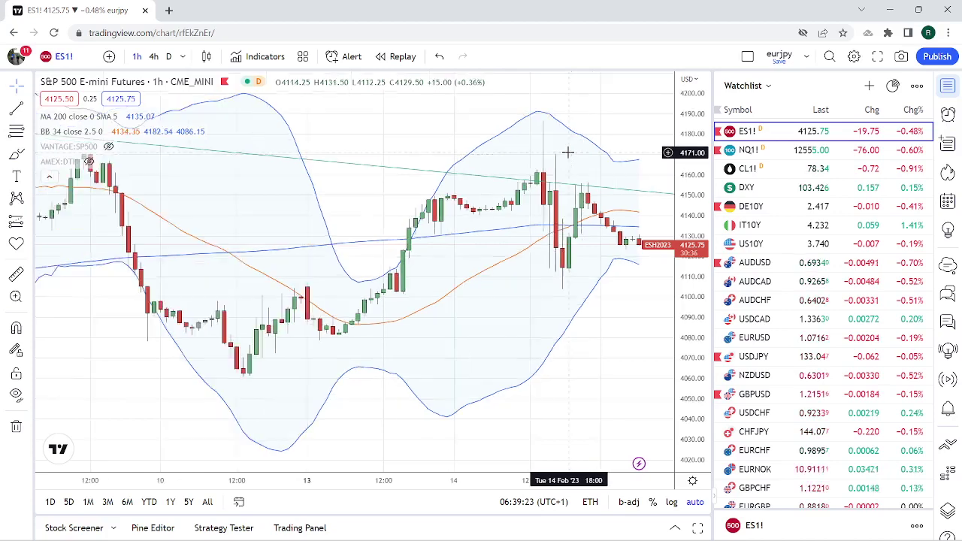
scroll(567, 153, "up", 1)
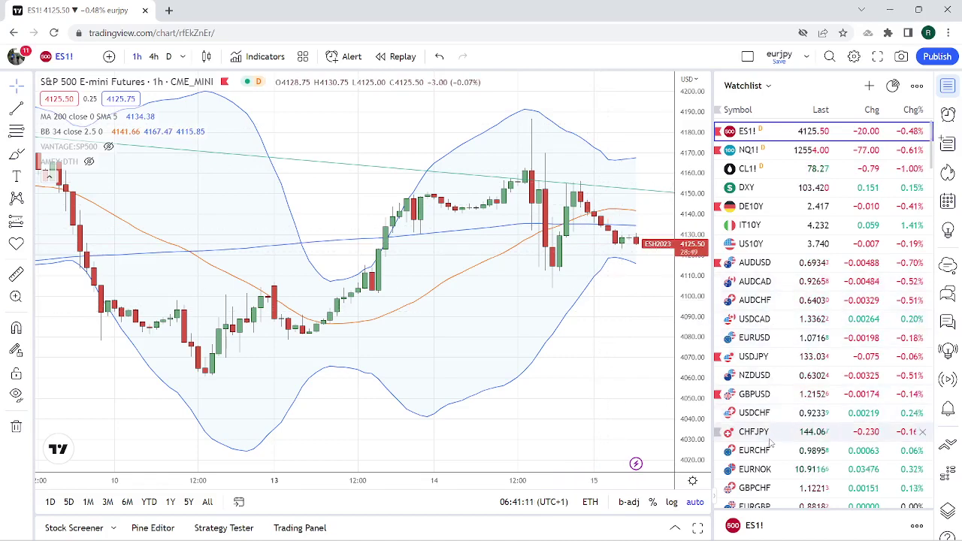
Chart EURGBP from lower in the watchlist, keeping the hourly timeframe
scroll(768, 415, "down", 3)
left_click(755, 382)
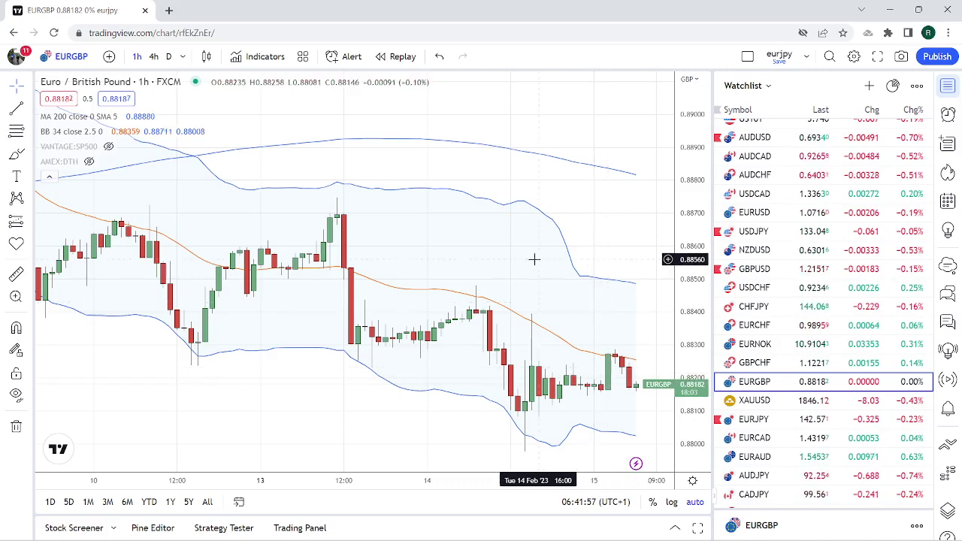
scroll(524, 260, "down", 2)
scroll(516, 263, "up", 2)
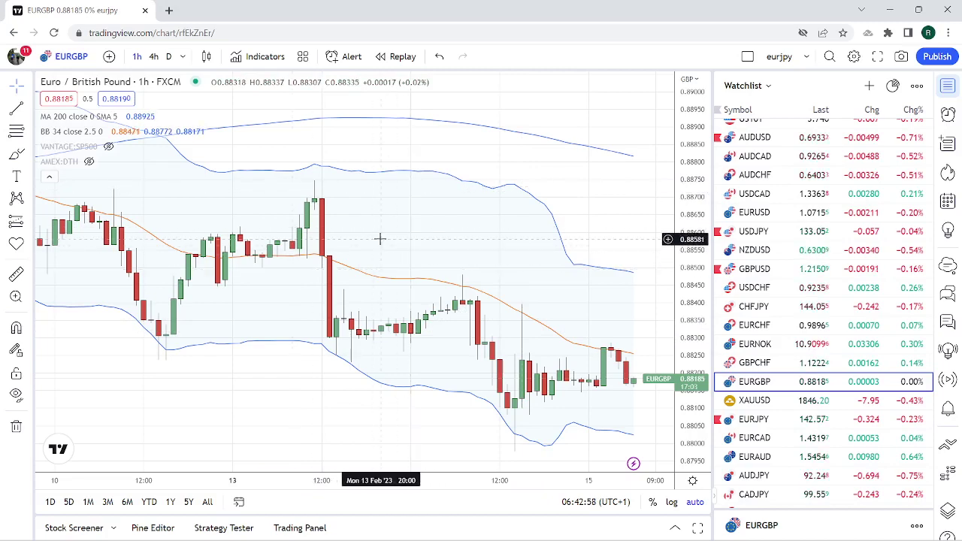
Put EURGBP on the daily timeframe with space right of the candles, then chart GBPUSD
key("d")
key("Return")
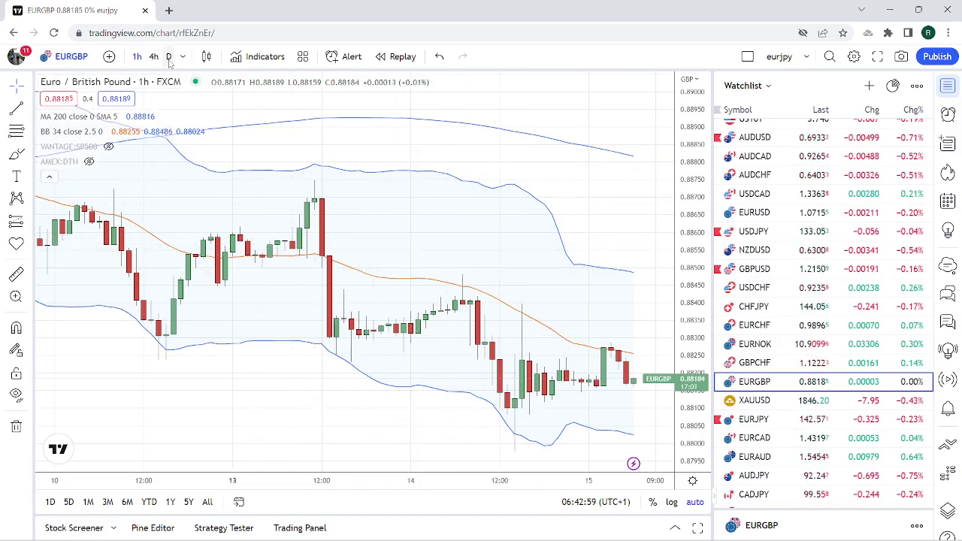
left_click_drag(283, 218, 181, 217)
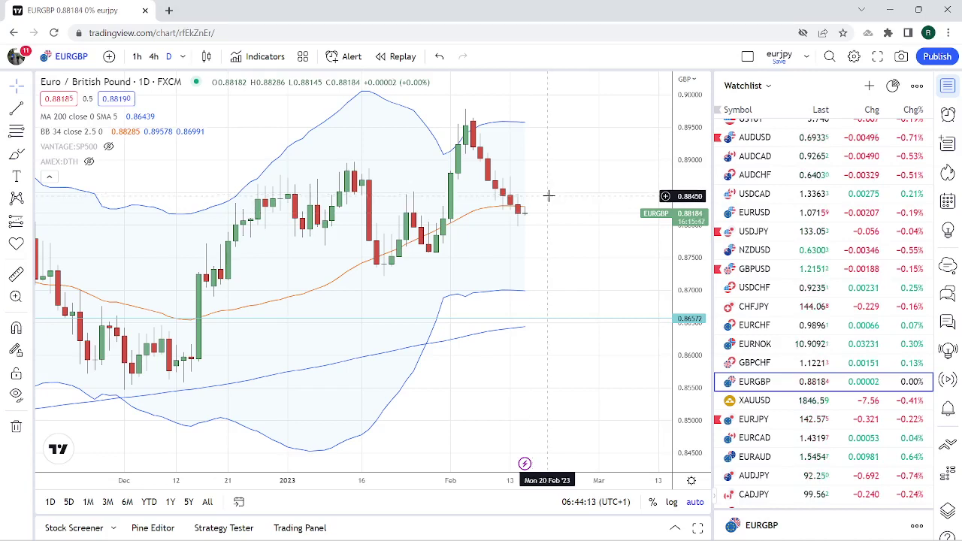
left_click(750, 269)
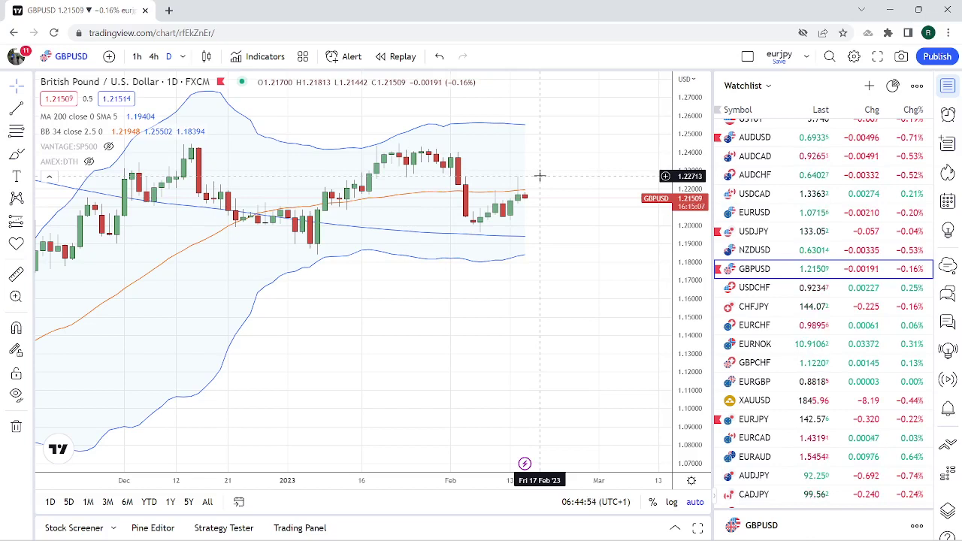
Zoom out the GBPUSD daily chart to reveal several more months of history
scroll(541, 179, "down", 1)
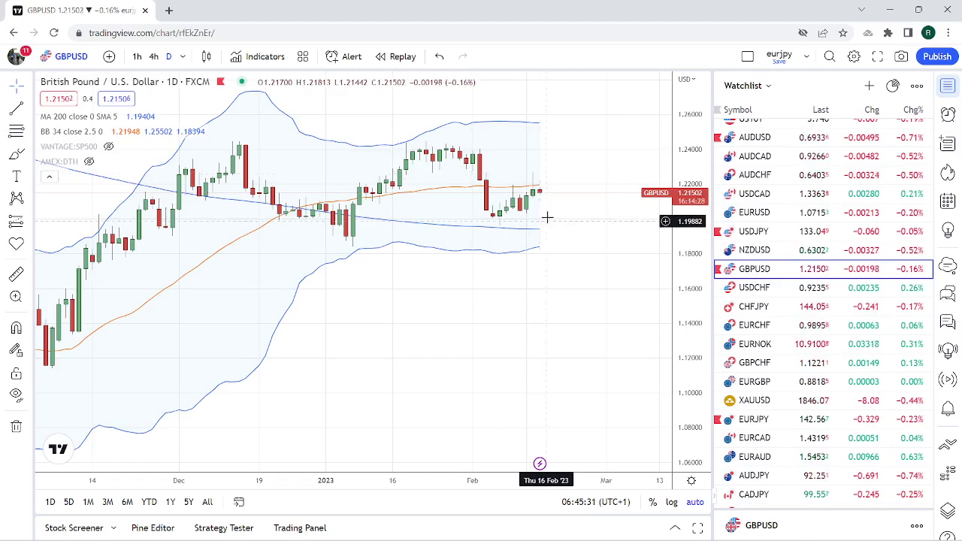
Review the EURGBP daily chart from the watchlist, then chart EURCHF daily
scroll(554, 221, "down", 2)
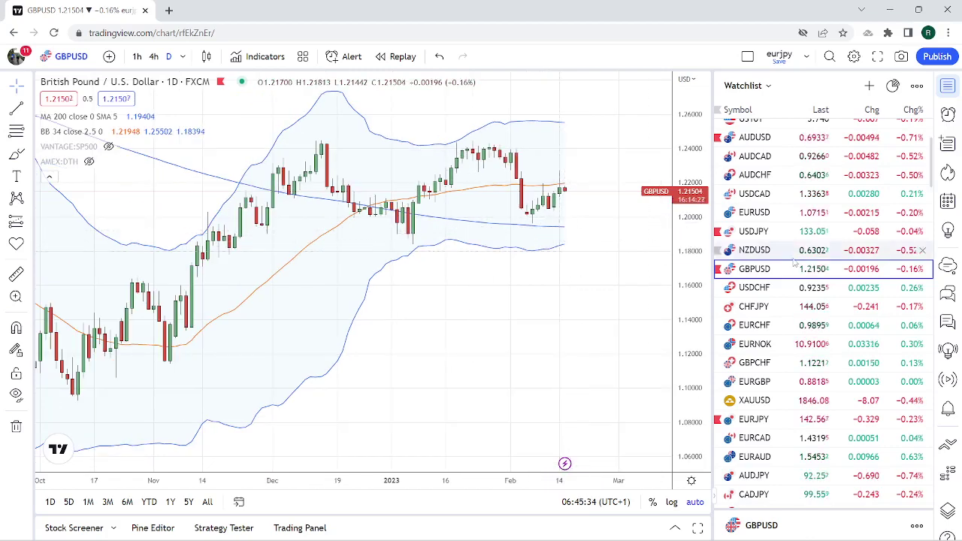
scroll(795, 261, "down", 3)
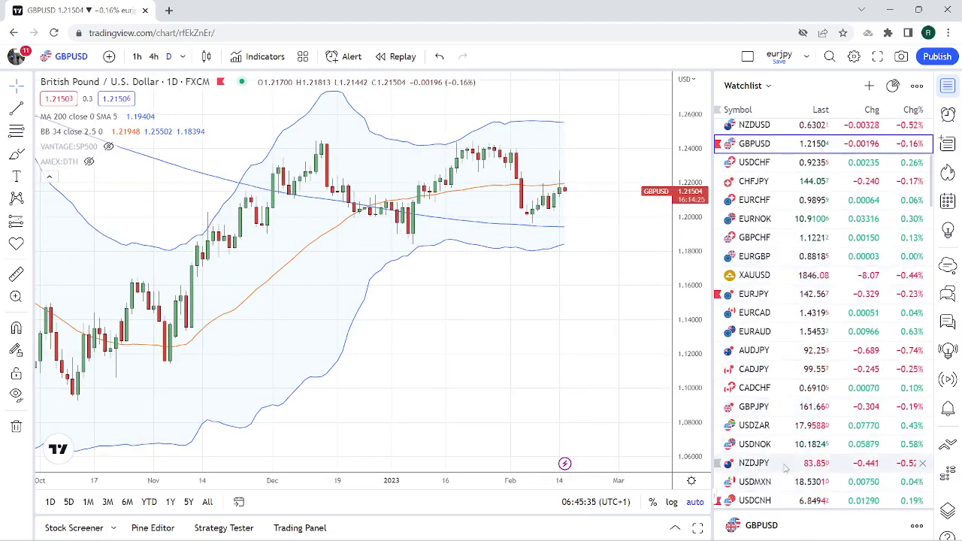
left_click(759, 257)
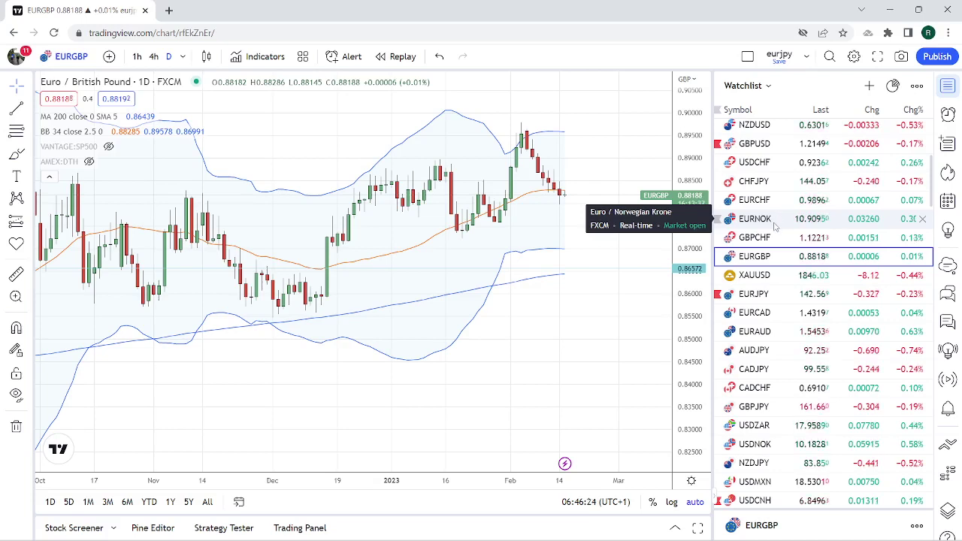
left_click(768, 201)
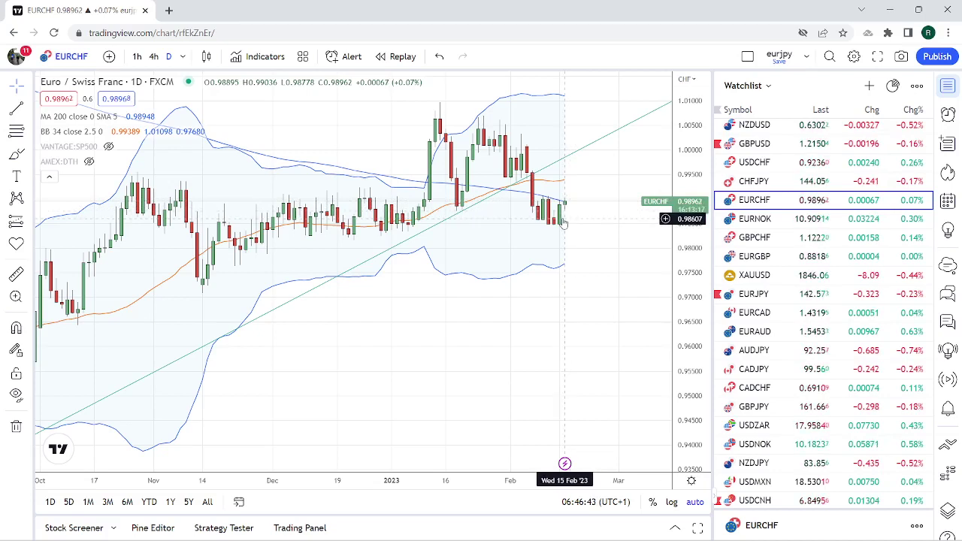
Chart USDCHF daily from the watchlist and return the list to its top
left_click(767, 167)
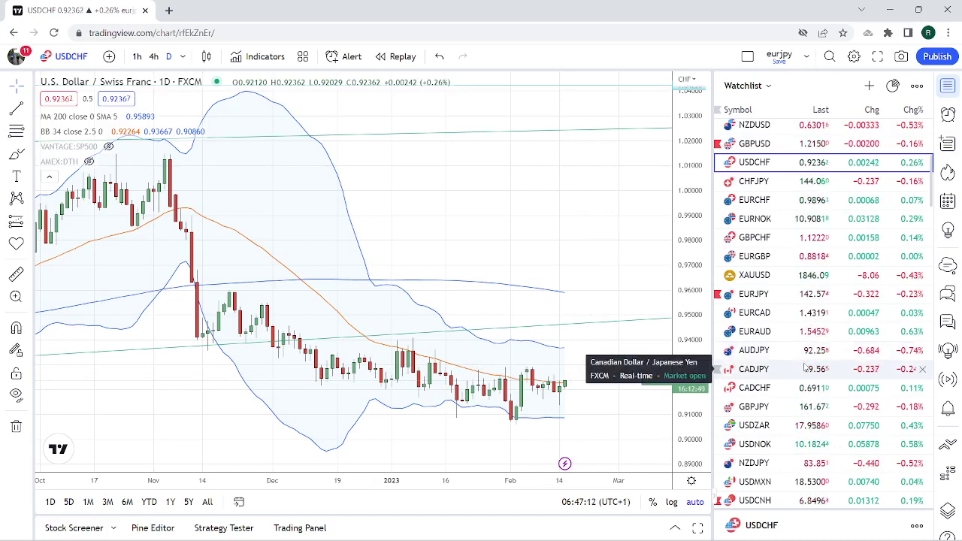
scroll(834, 255, "up", 5)
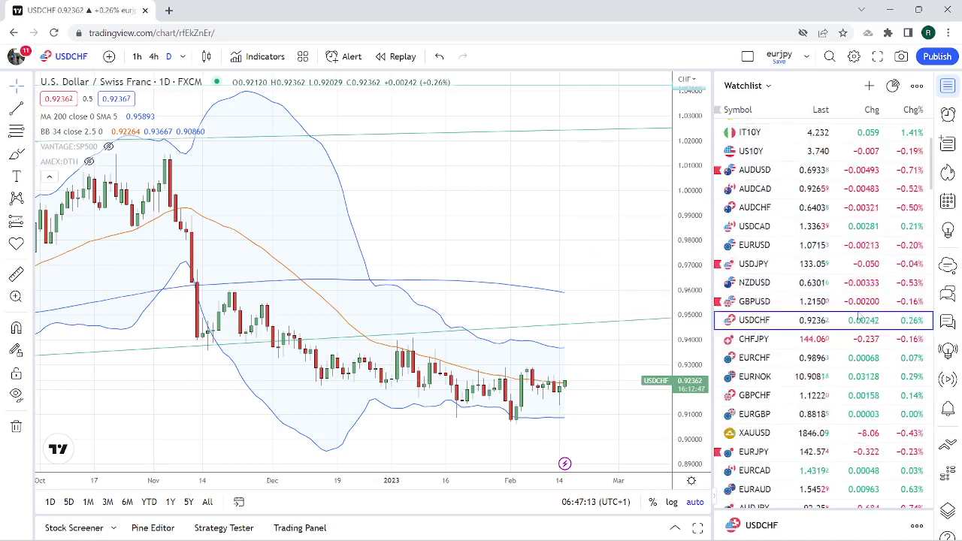
Briefly view USDJPY daily, then chart gold (XAUUSD) daily
left_click(898, 359)
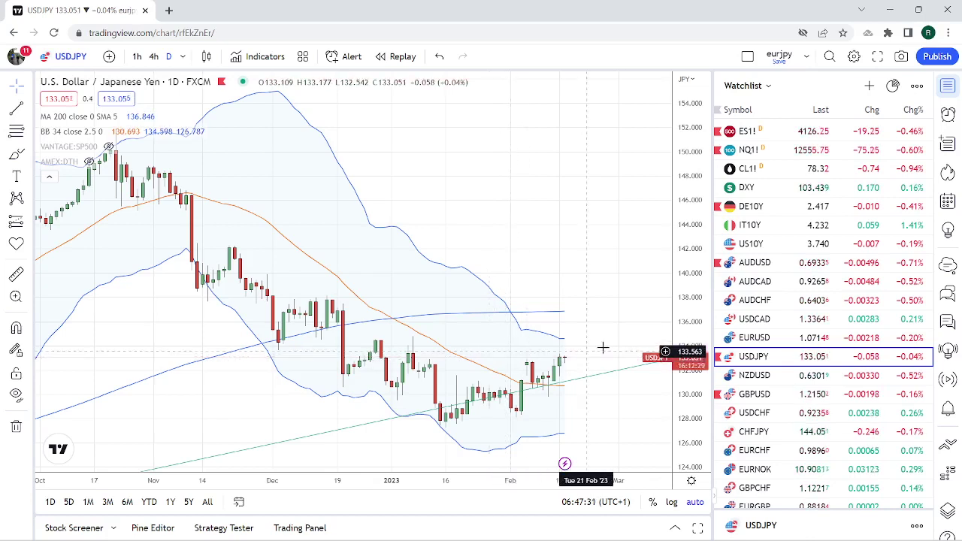
scroll(774, 361, "down", 2)
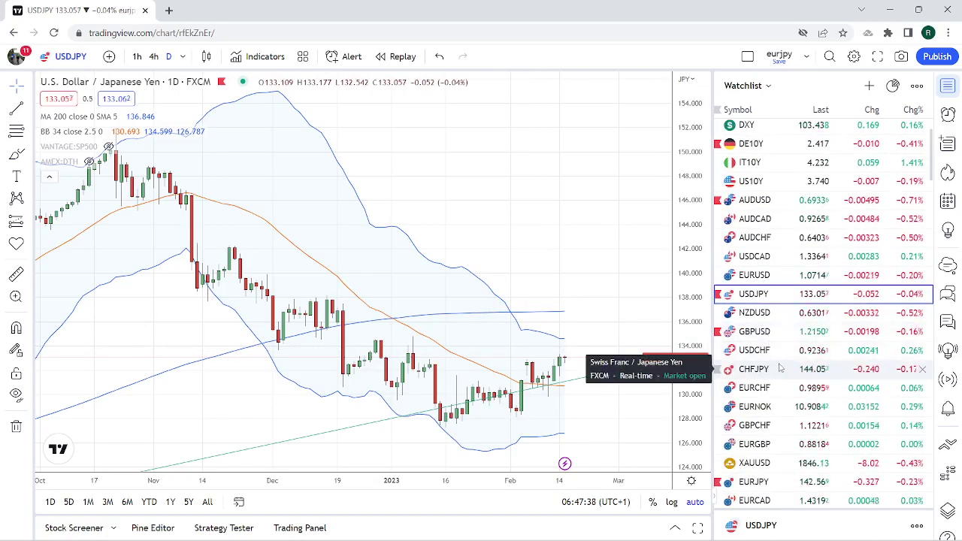
left_click(755, 463)
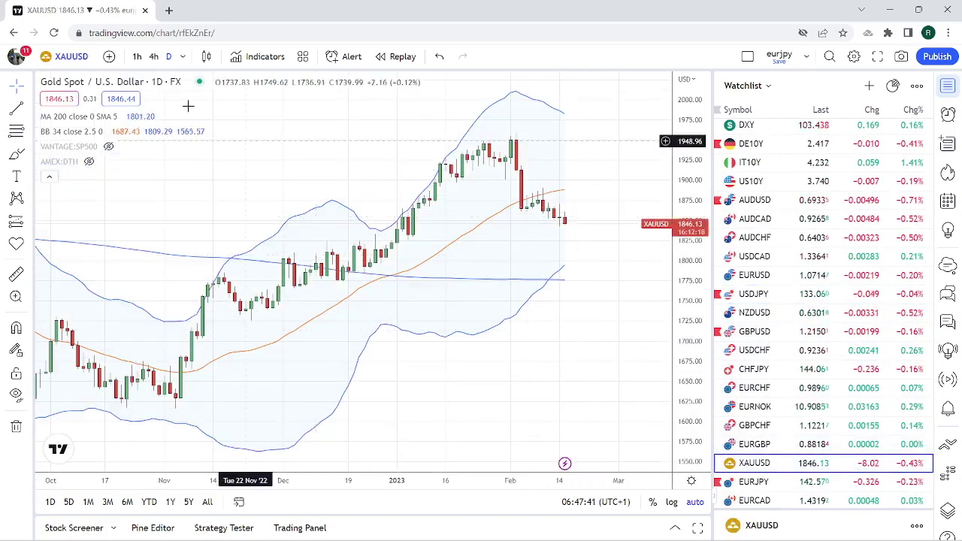
Check gold on the 1-hour and 4-hour timeframes, then return it to daily
left_click(137, 56)
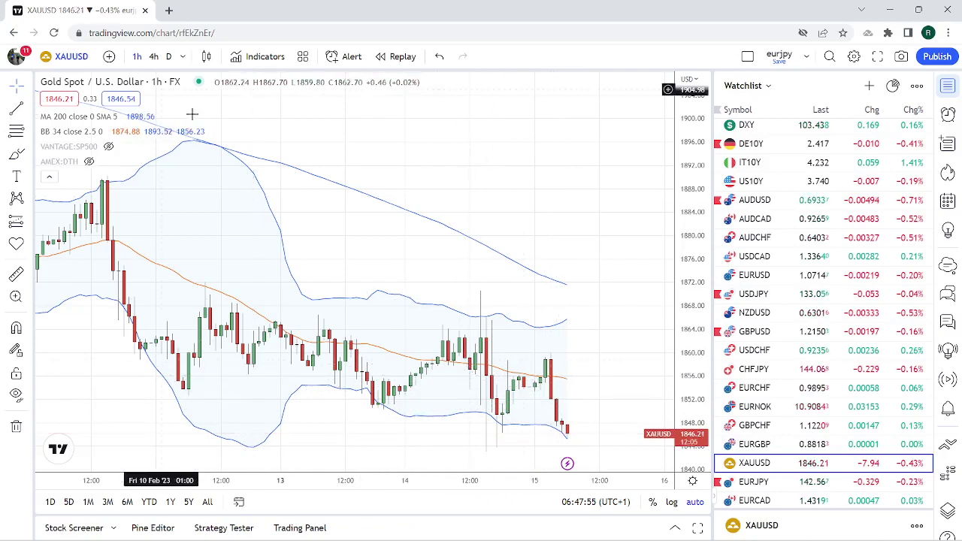
left_click(153, 56)
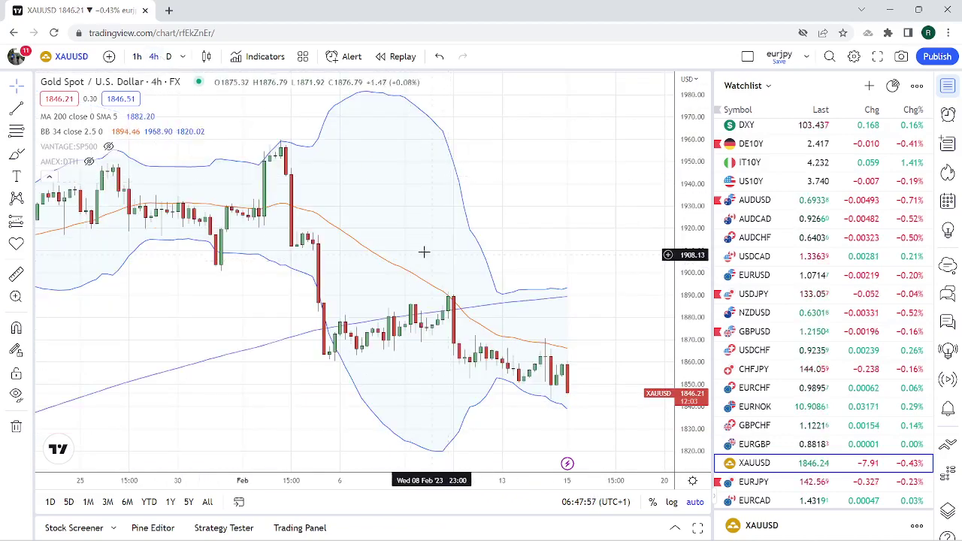
left_click(168, 56)
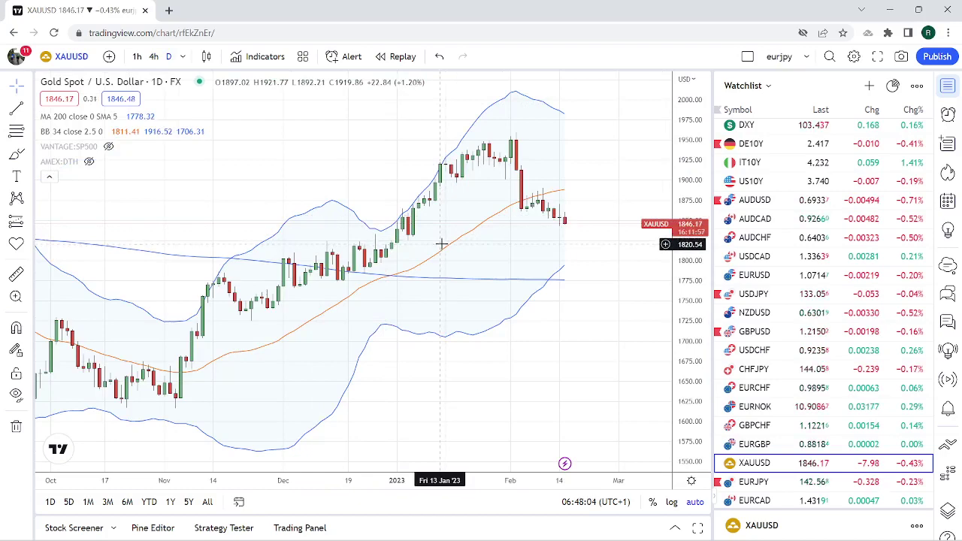
Zoom the chart and switch to the EURUSD daily chart
scroll(538, 299, "up", 2)
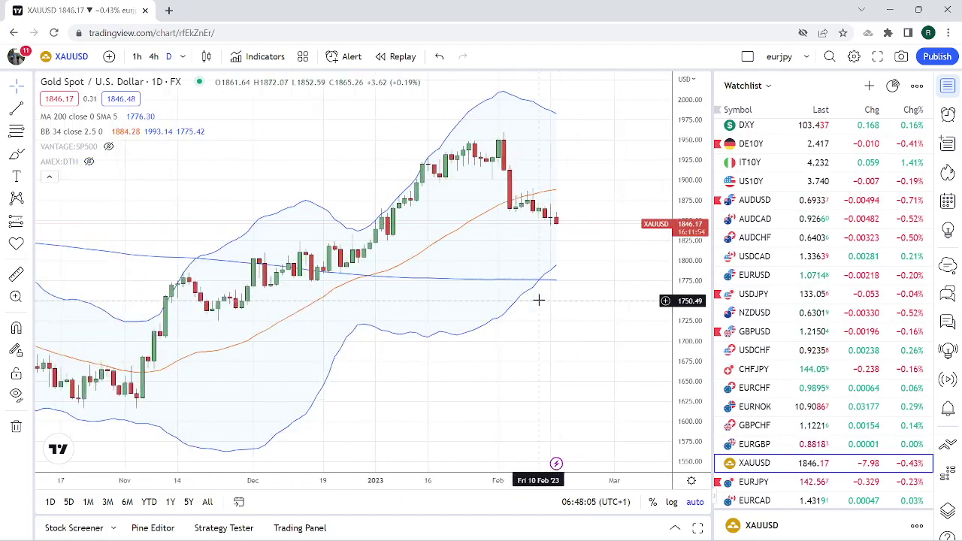
scroll(539, 299, "up", 1)
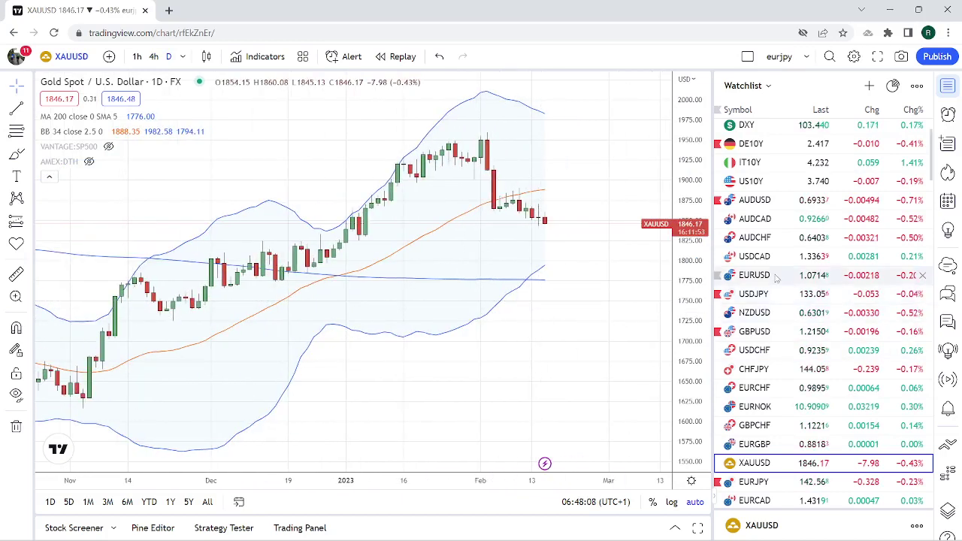
left_click(776, 276)
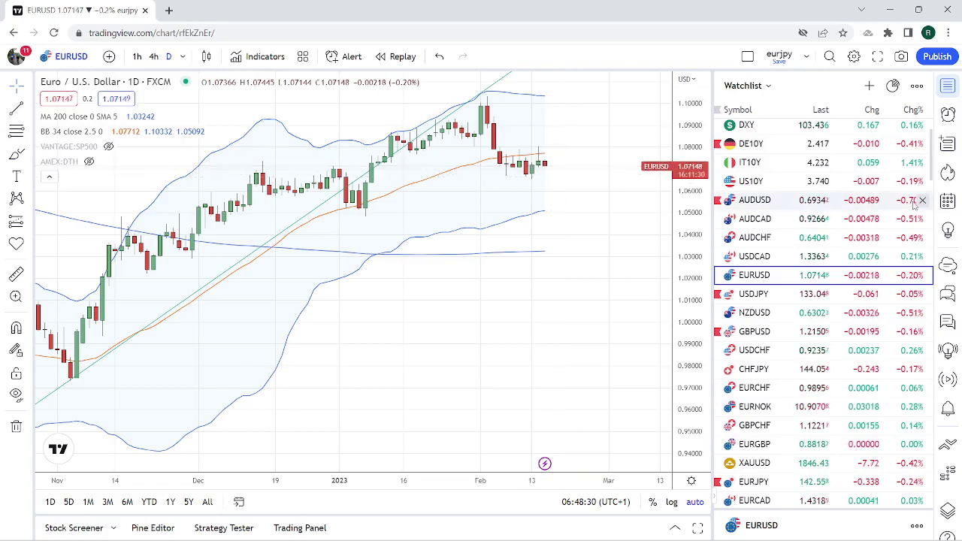
Switch the chart from EURUSD to the US10Y 10-year yield from the watchlist
left_click(887, 181)
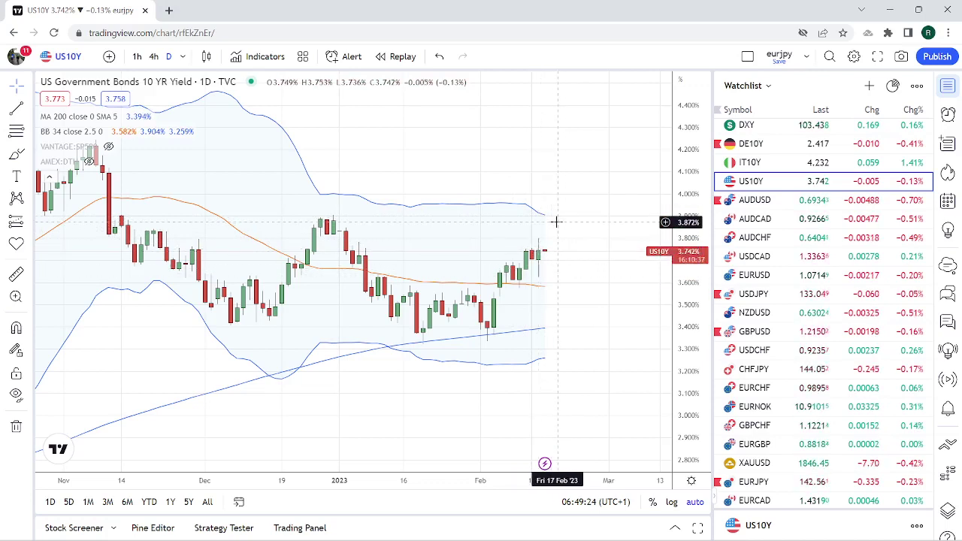
scroll(556, 222, "down", 2)
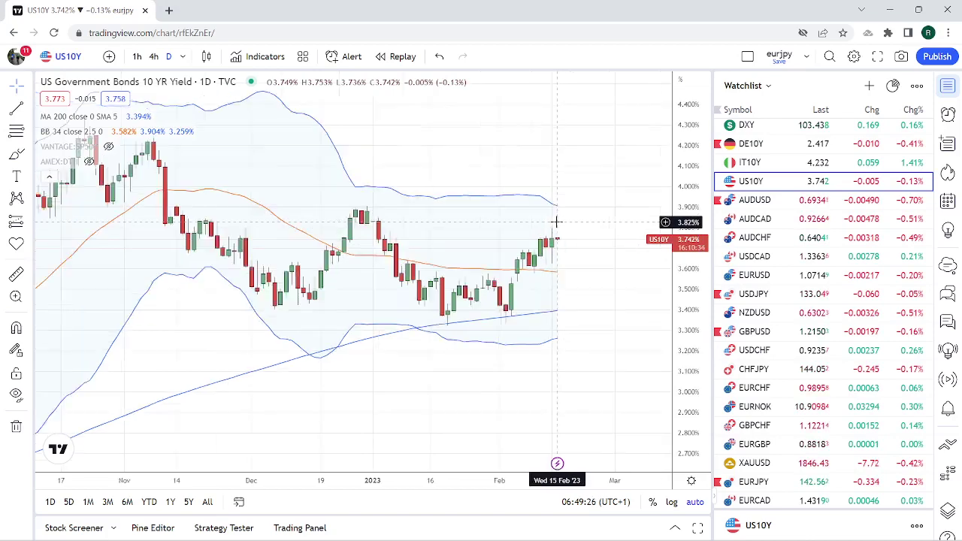
scroll(557, 226, "up", 3)
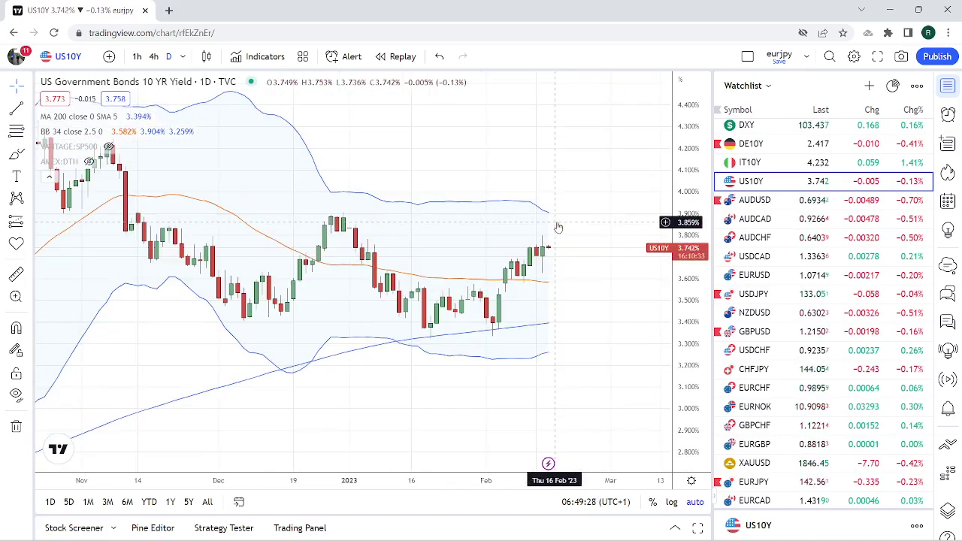